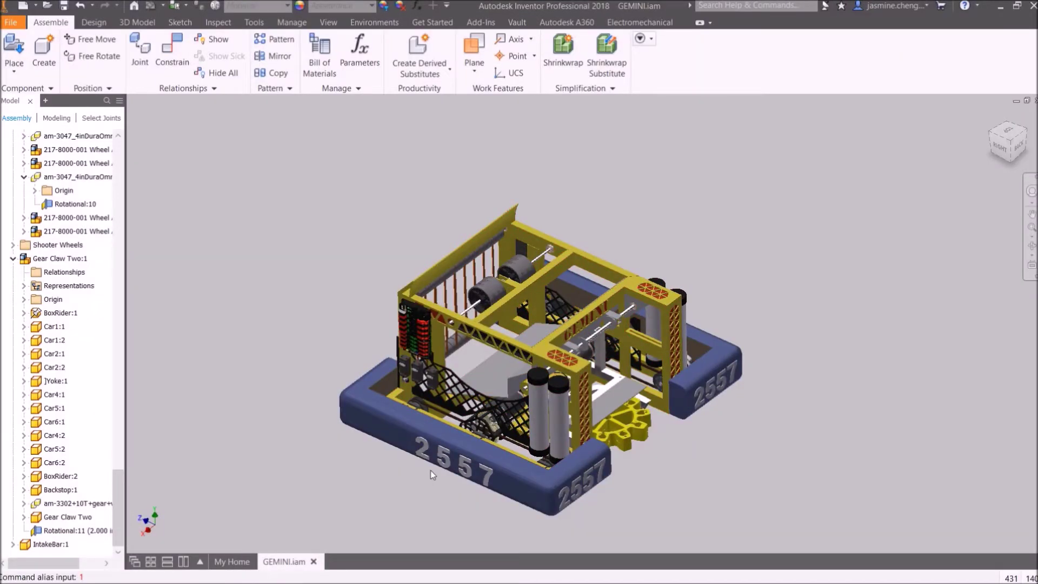
Step: Find SideBumper2:1 in the browser and suppress its Mate:3, Mate:4 and Flush:2 constraints
right_click(451, 443)
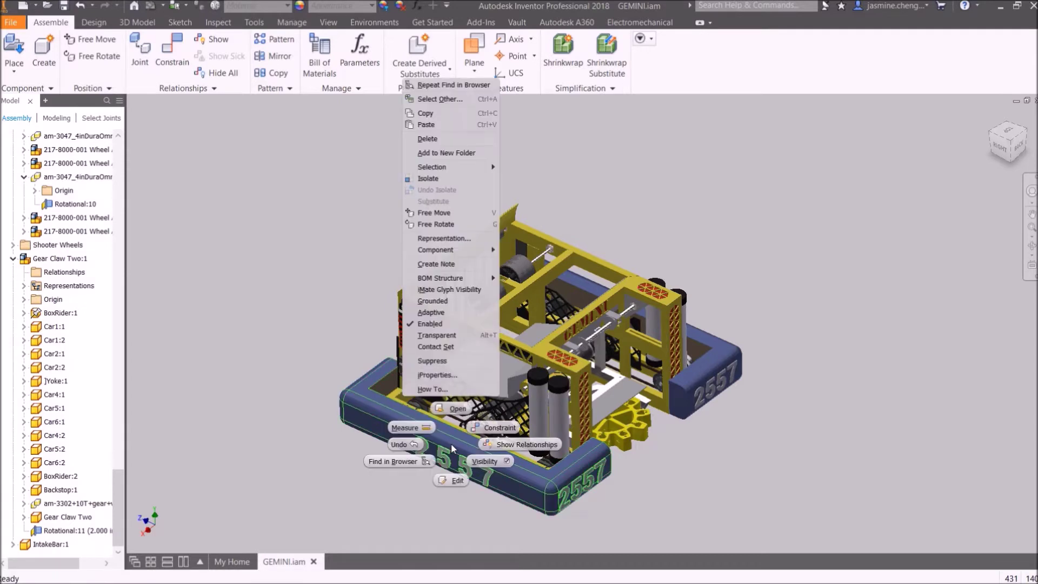
click(430, 464)
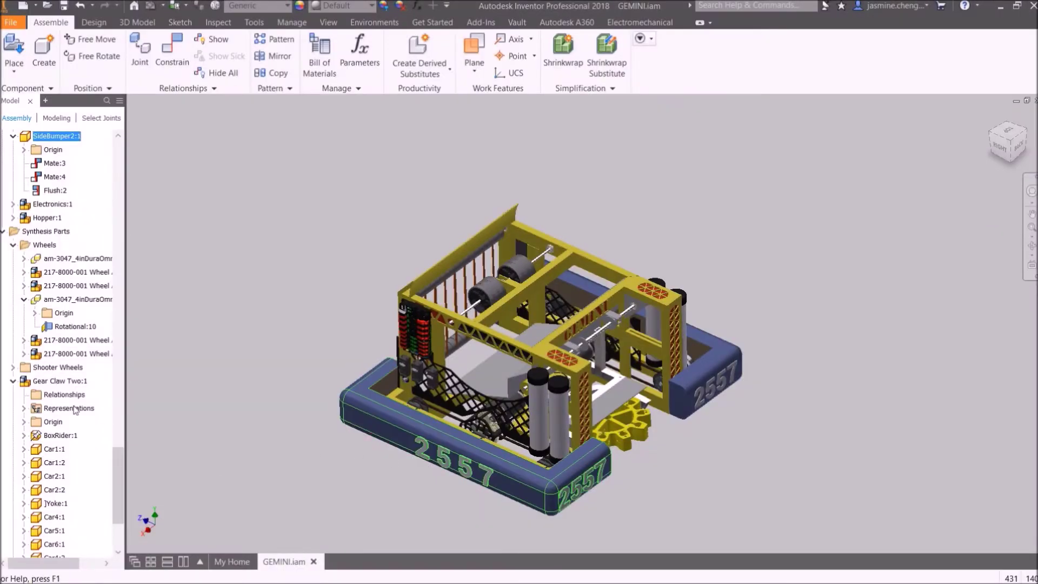
double_click(55, 165)
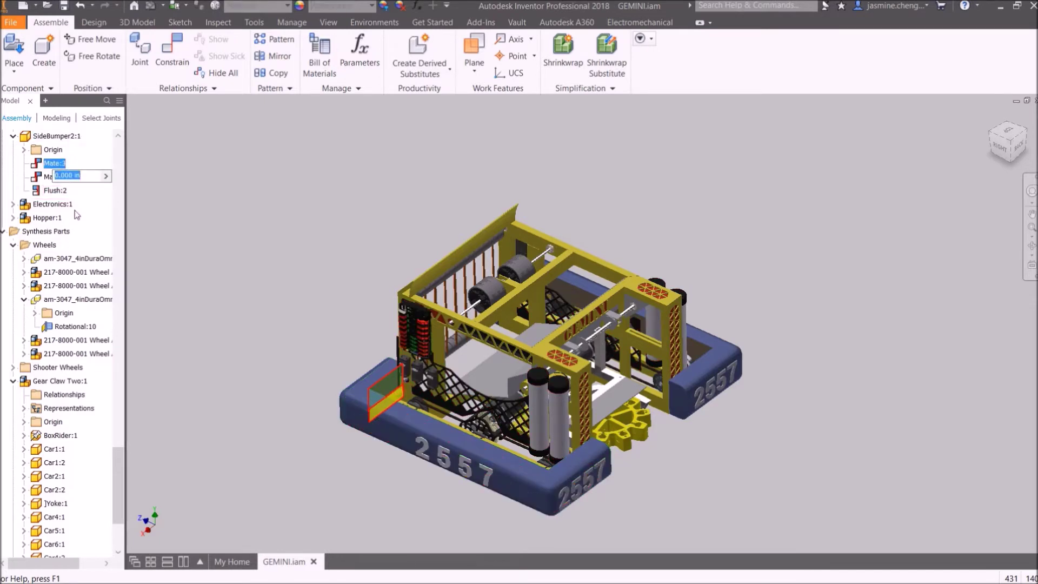
shift+click(56, 191)
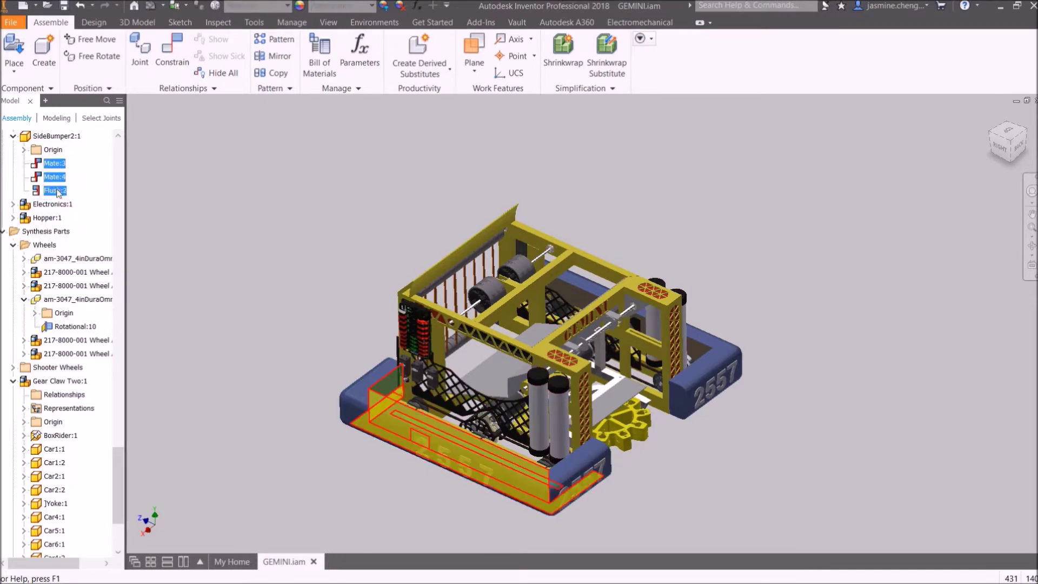
right_click(59, 193)
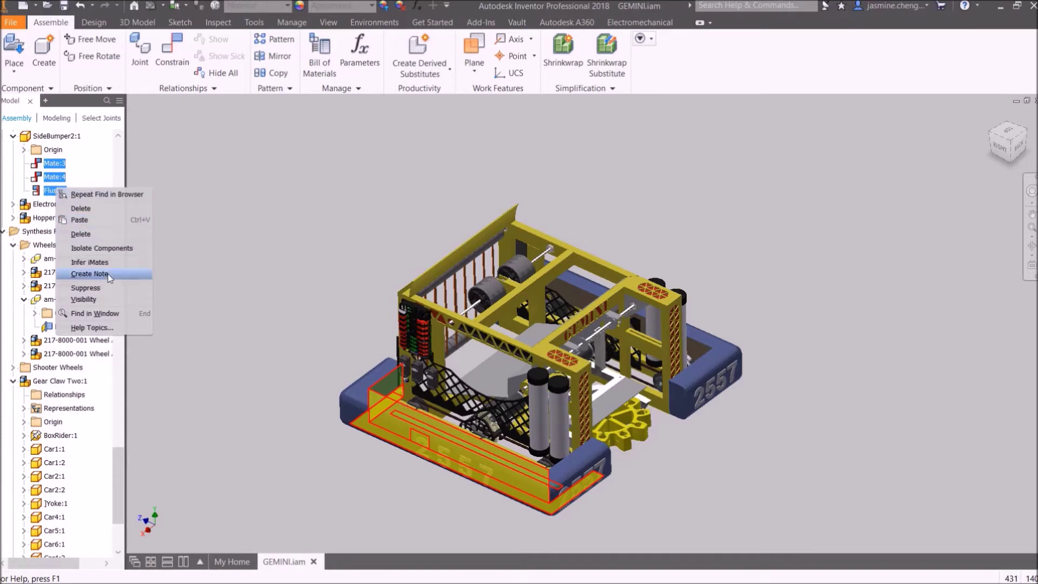
click(86, 288)
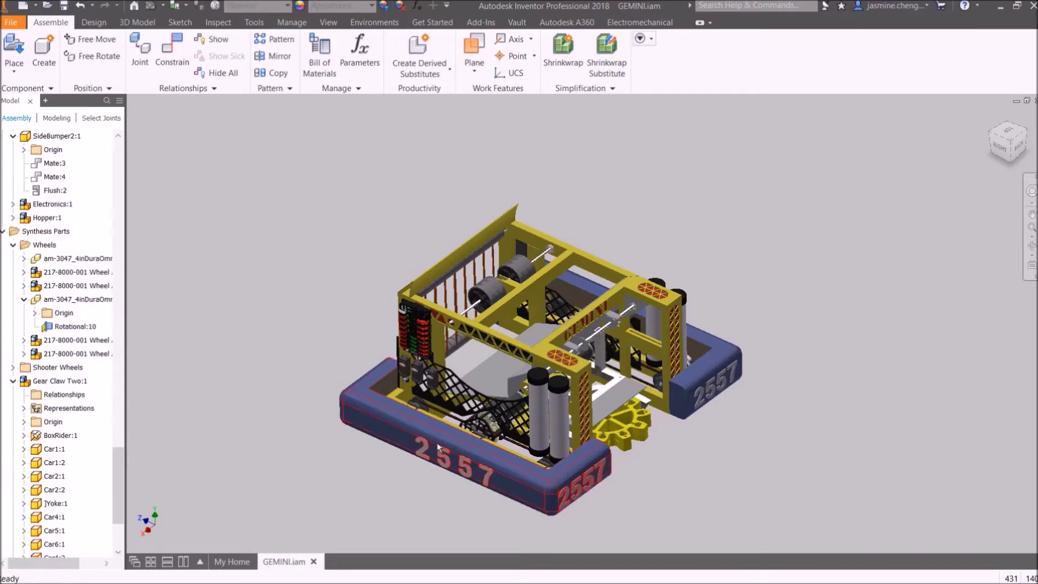
Step: Drag the freed side bumper aside and pull the omni wheel off its axle
click(460, 465)
drag(457, 465, 400, 505)
scroll(489, 515, down, 5)
right_click(602, 425)
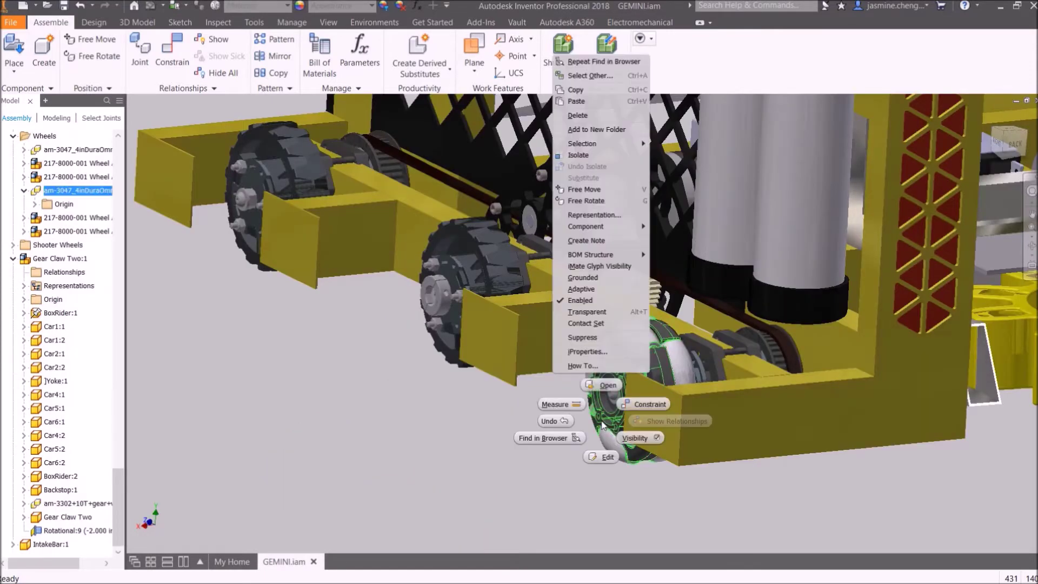
click(414, 419)
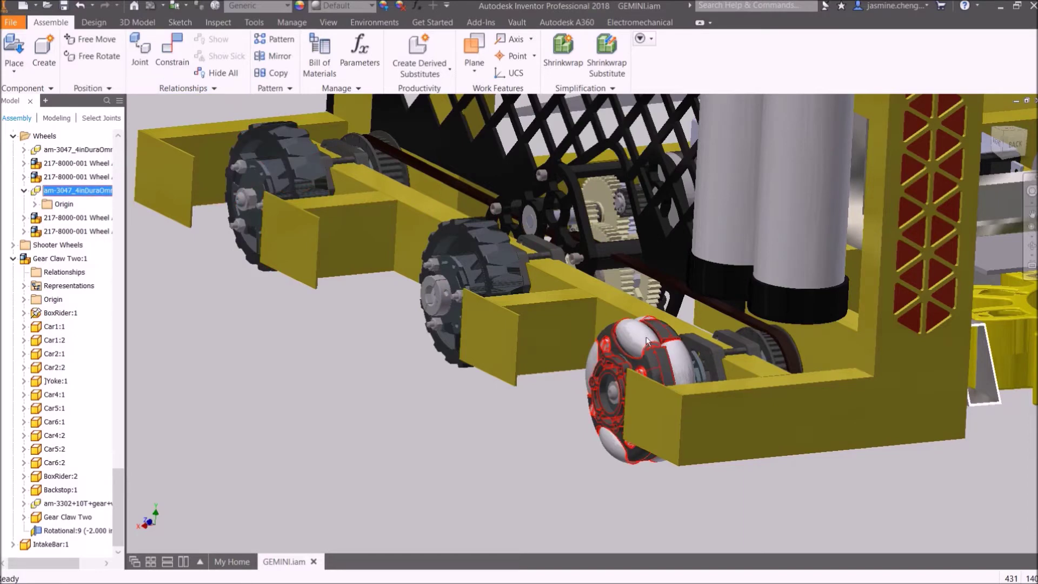
drag(634, 343, 560, 468)
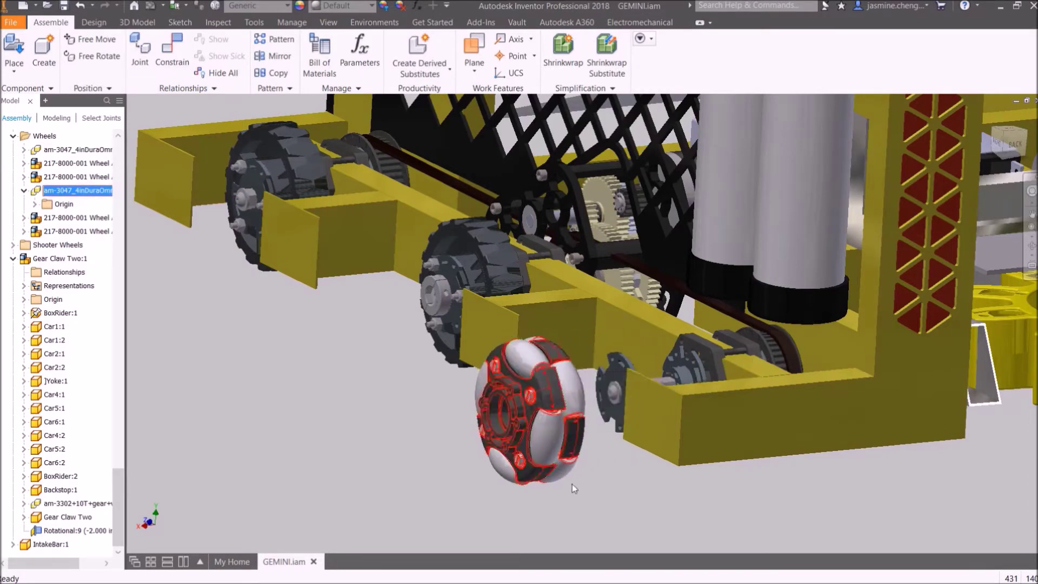
scroll(559, 468, up, 4)
Step: Join the am-3047 wheel hub to the axle hub with a Rotational joint, 0.000 in gap
key(j)
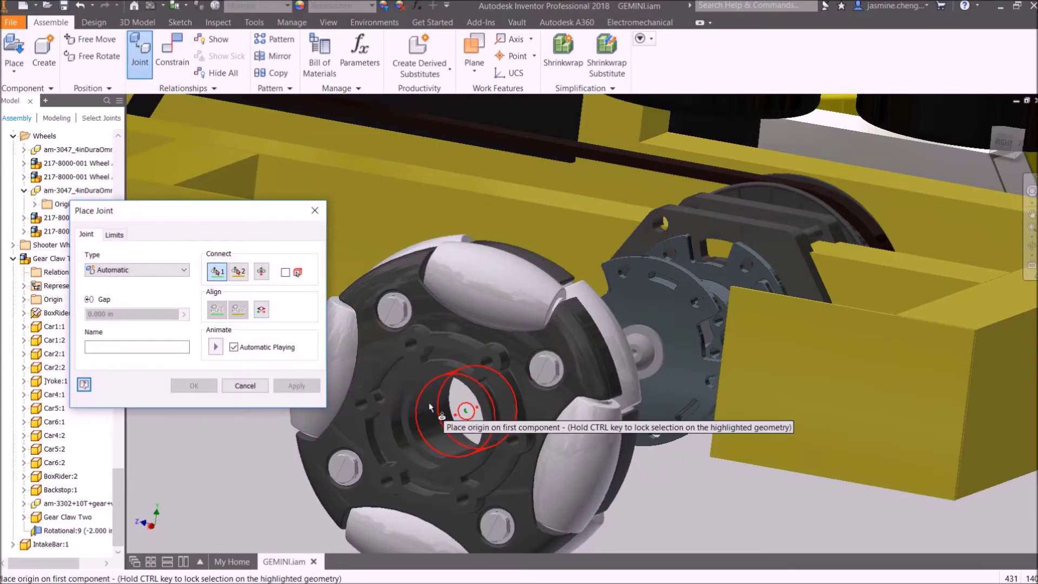
click(405, 385)
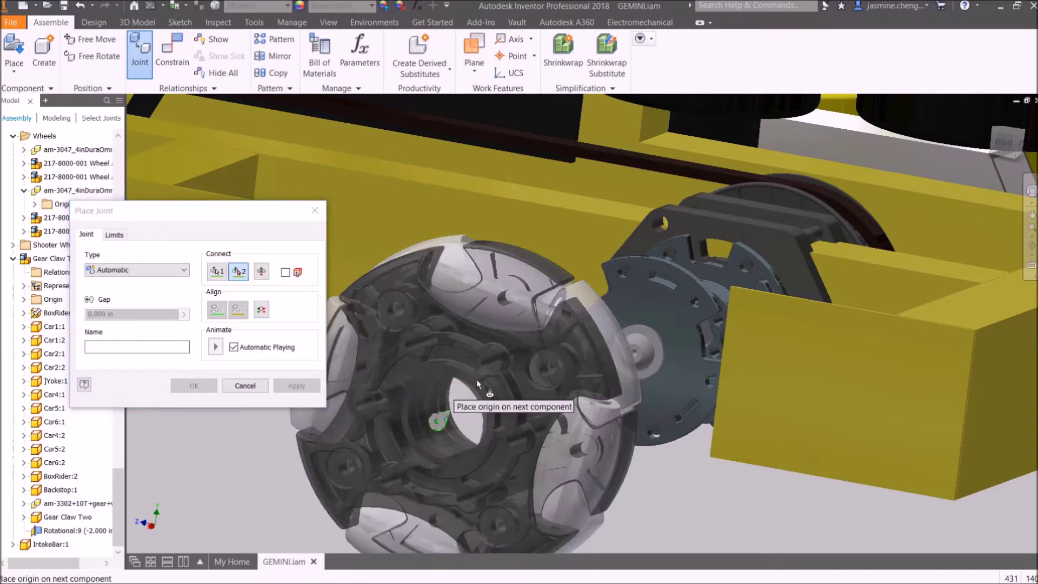
click(641, 357)
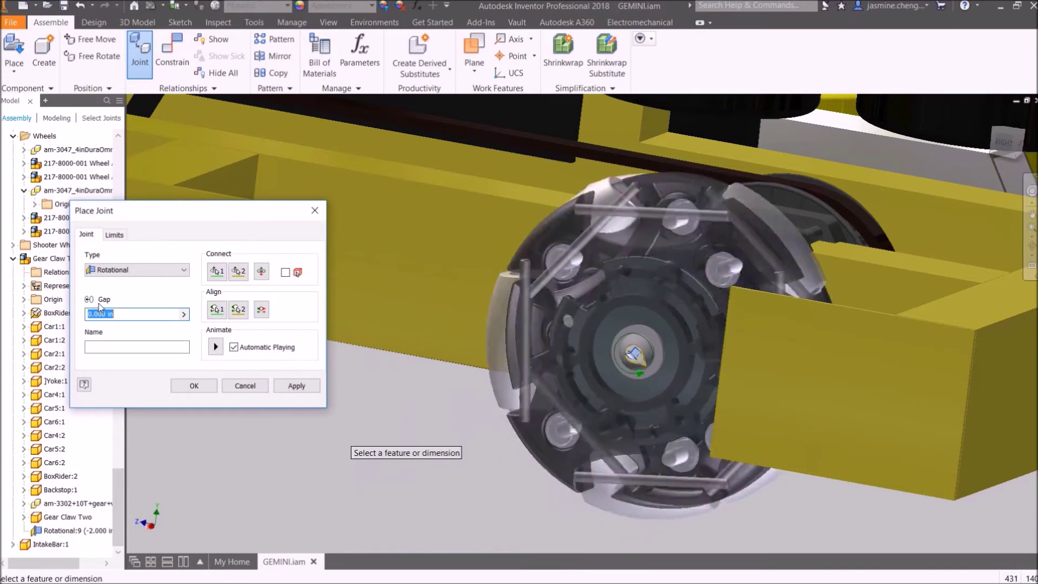
click(203, 385)
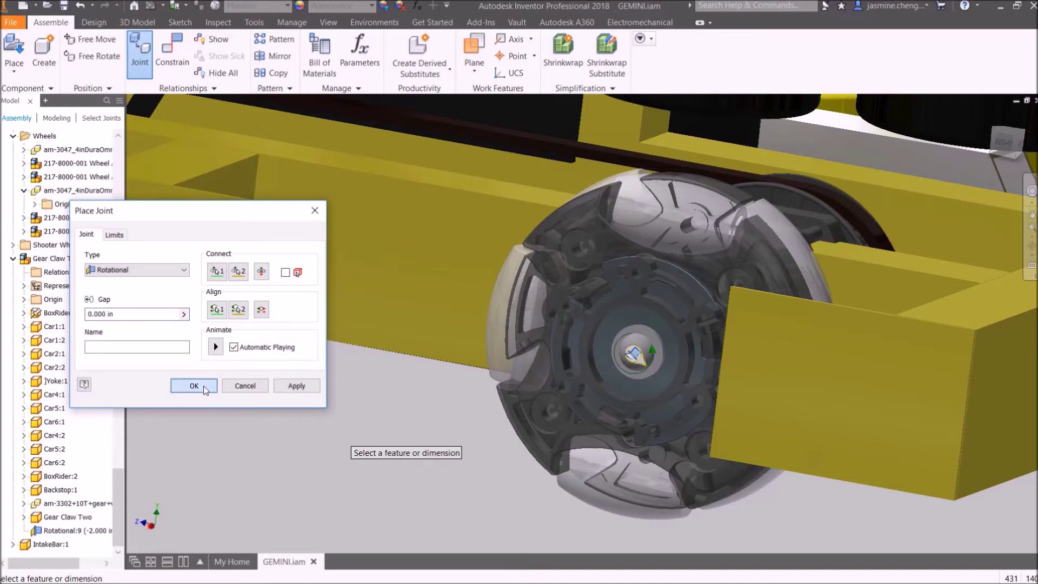
Step: Unsuppress SideBumper2:1's Mate:3, Mate:4 and Flush:2 so the bumper snaps back onto the chassis
scroll(238, 400, down, 5)
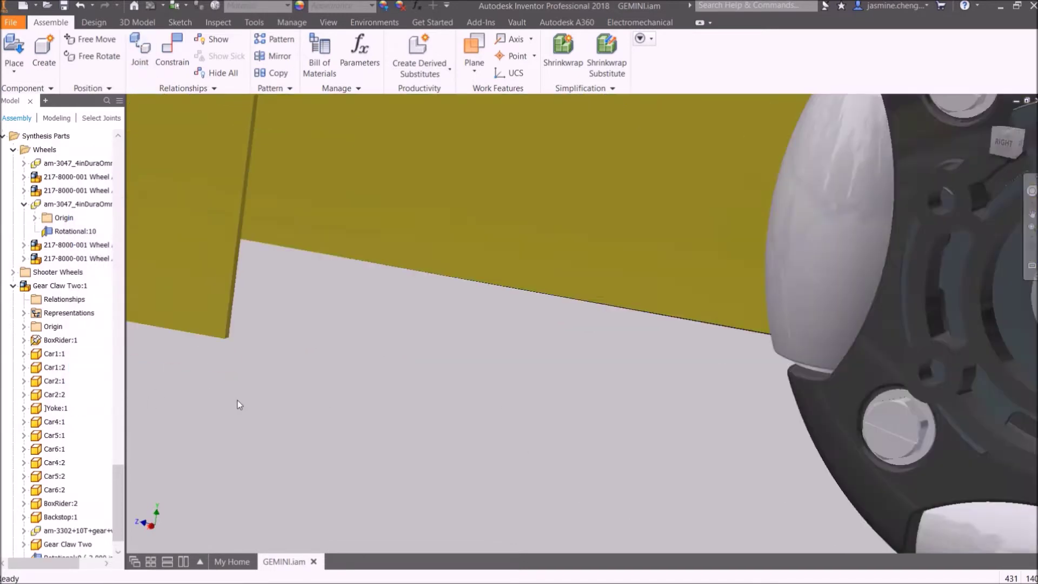
scroll(316, 401, up, 3)
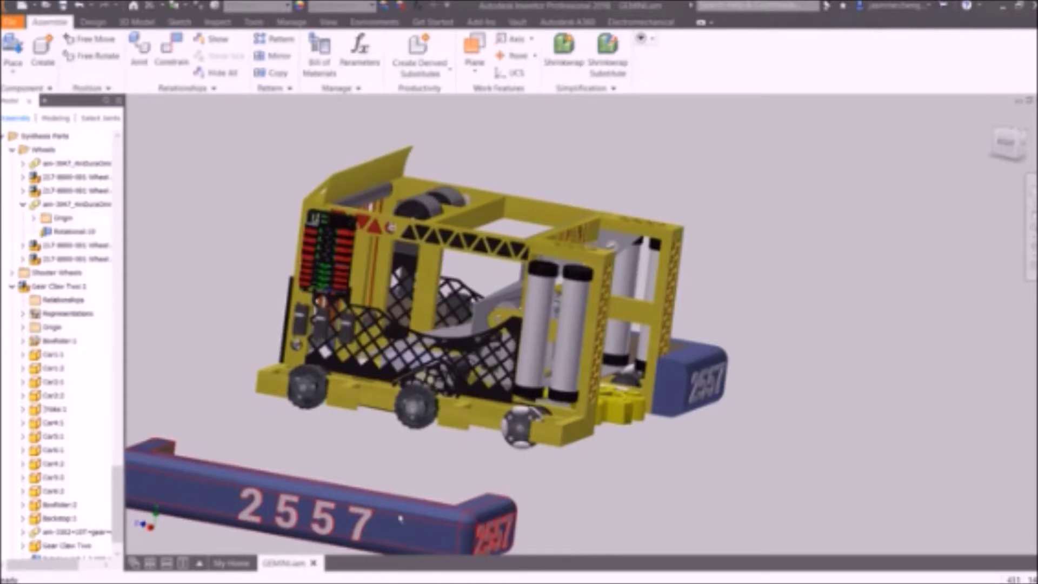
right_click(399, 514)
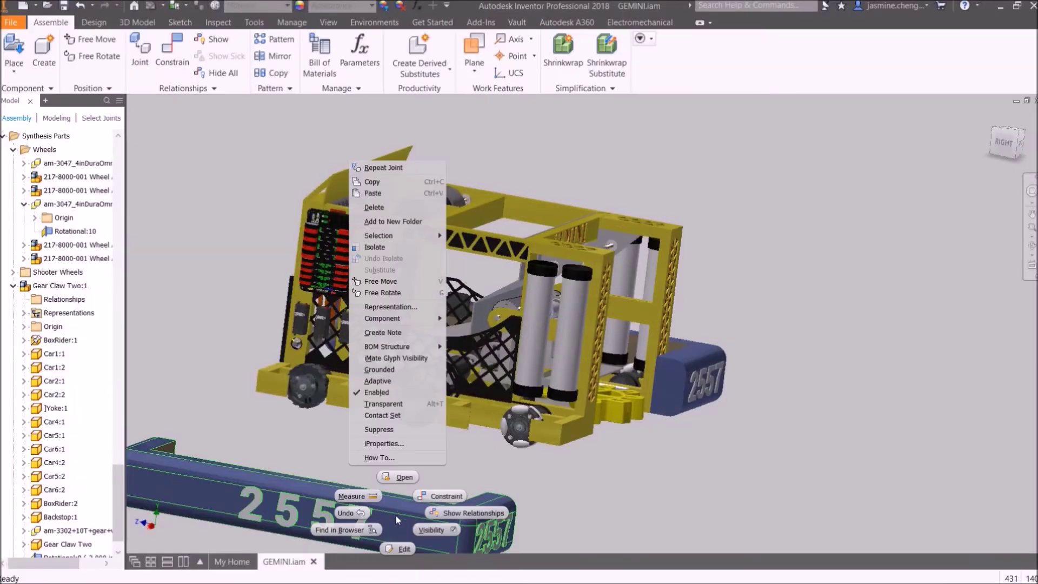
click(341, 530)
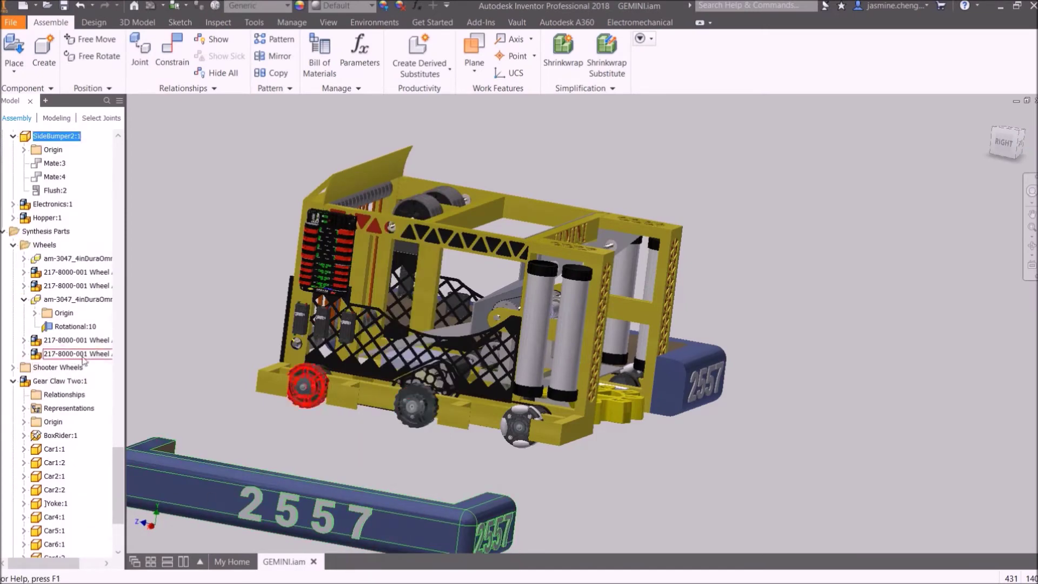
click(58, 164)
ctrl+click(58, 177)
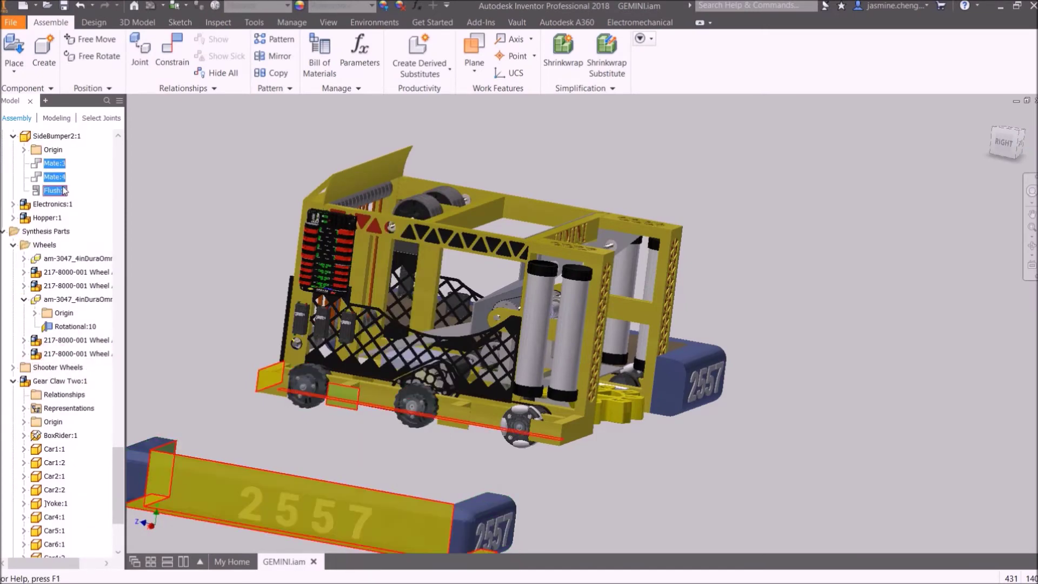
ctrl+click(56, 190)
right_click(64, 183)
click(92, 264)
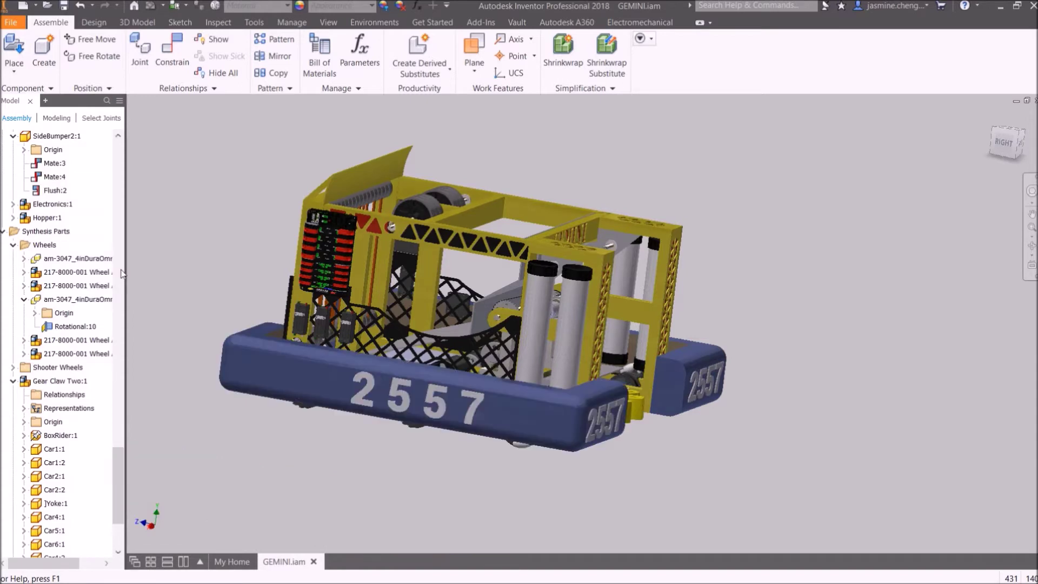
click(617, 390)
scroll(616, 391, down, 3)
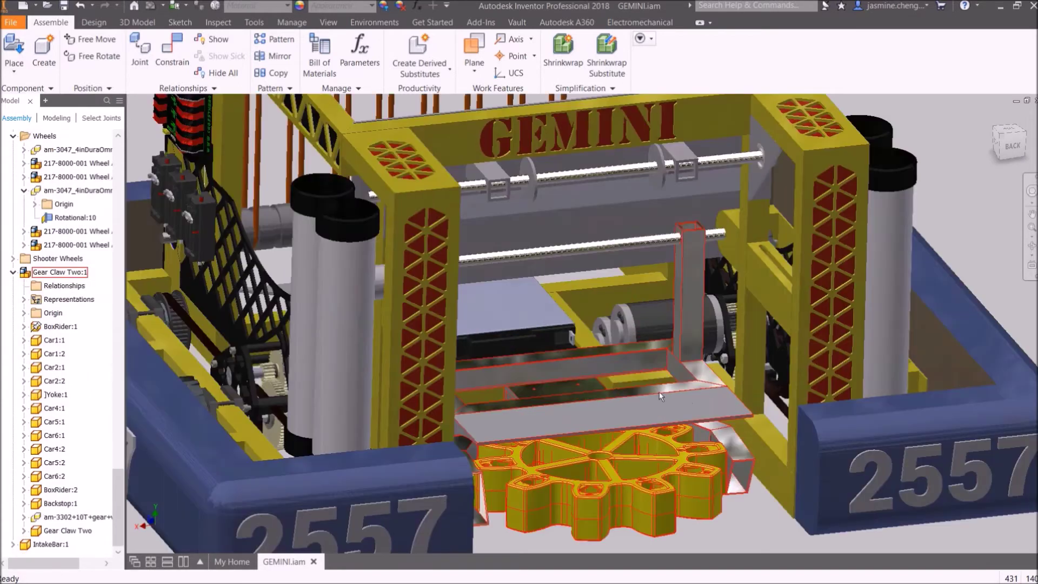
Step: Place a Rotational joint from Gear Claw Two:1 to the front shaft, flipping the claw to face correctly
click(714, 408)
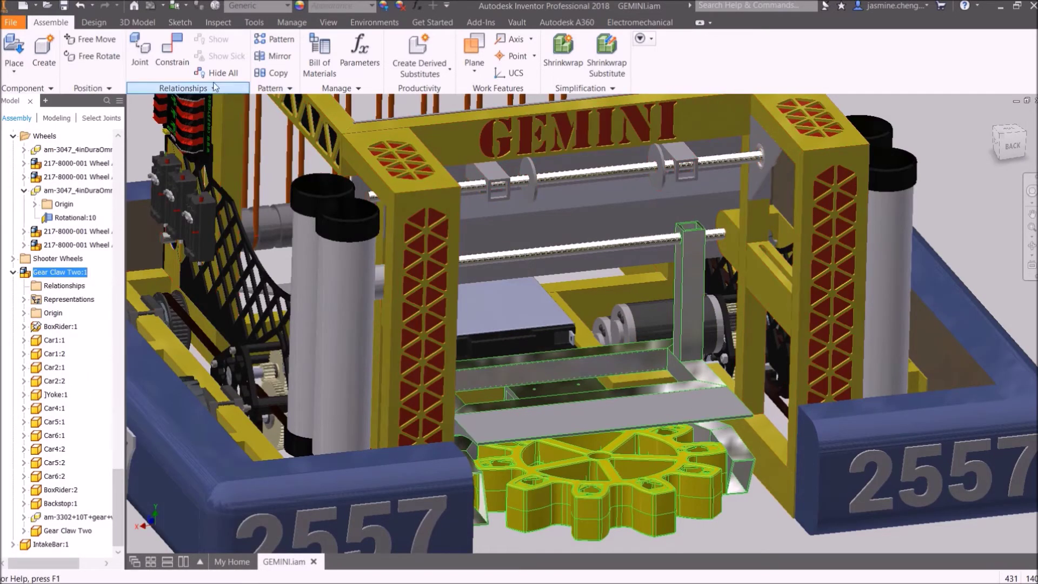
click(146, 58)
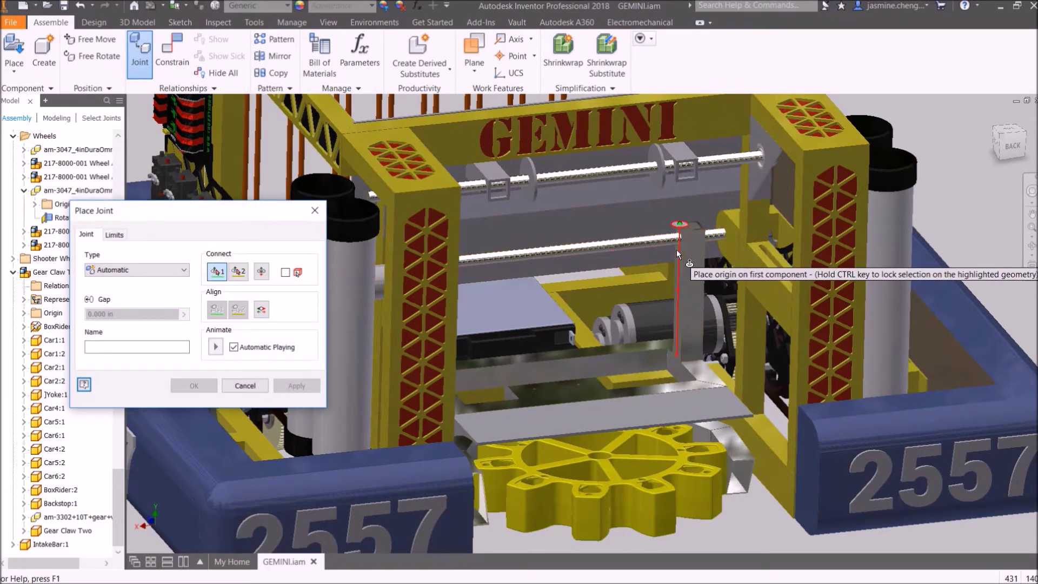
click(679, 244)
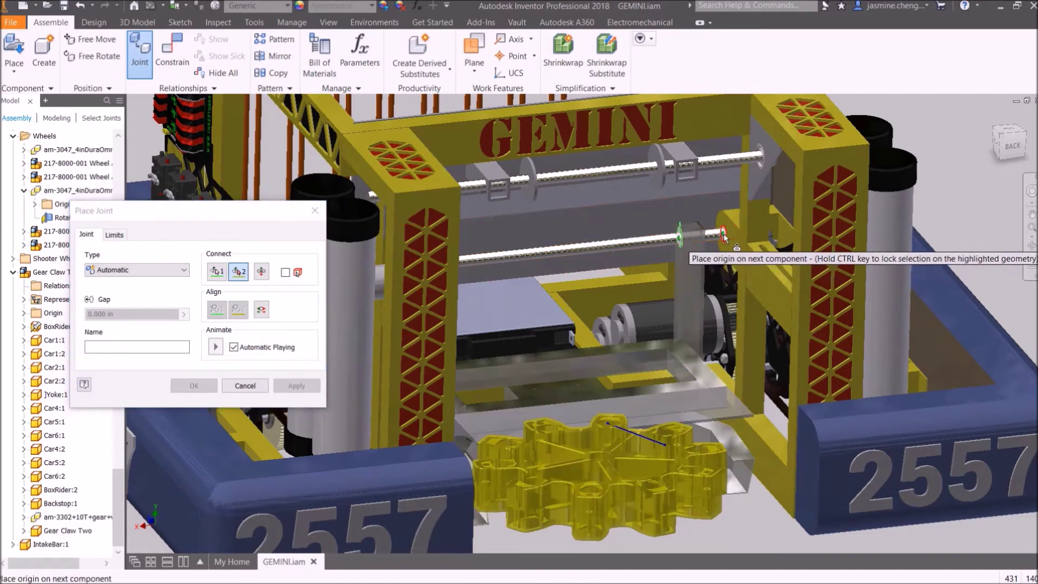
click(727, 247)
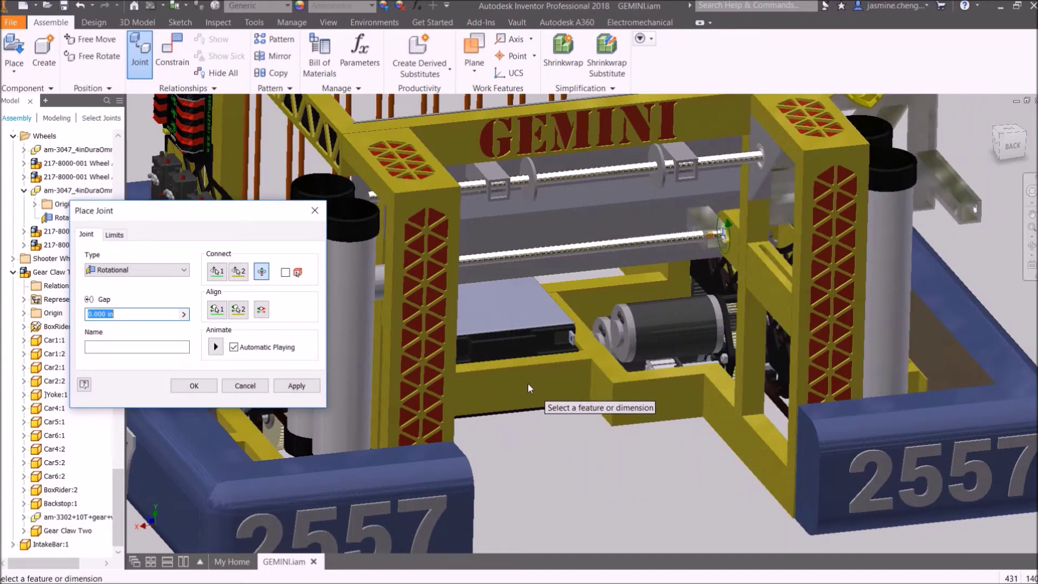
click(262, 271)
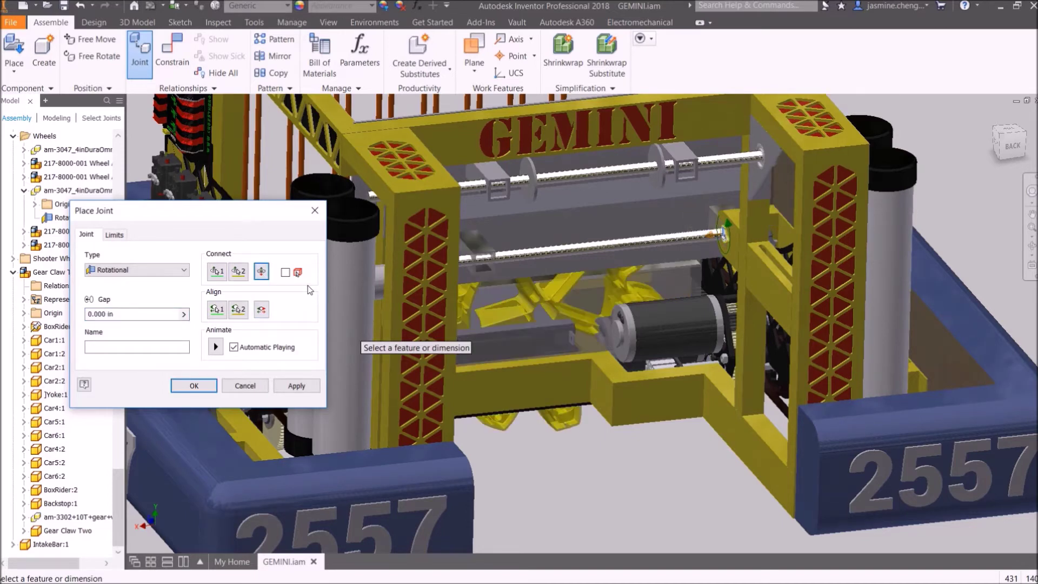
click(216, 348)
Step: Set the claw joint's current angle to 1.5708 rad on the Limits tab
click(114, 235)
click(227, 284)
click(250, 301)
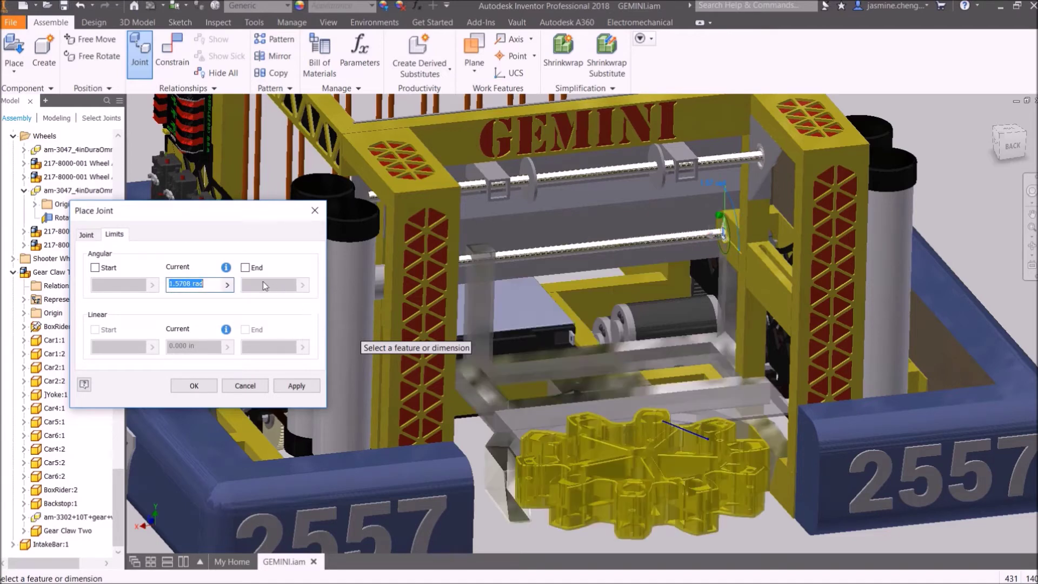
click(86, 234)
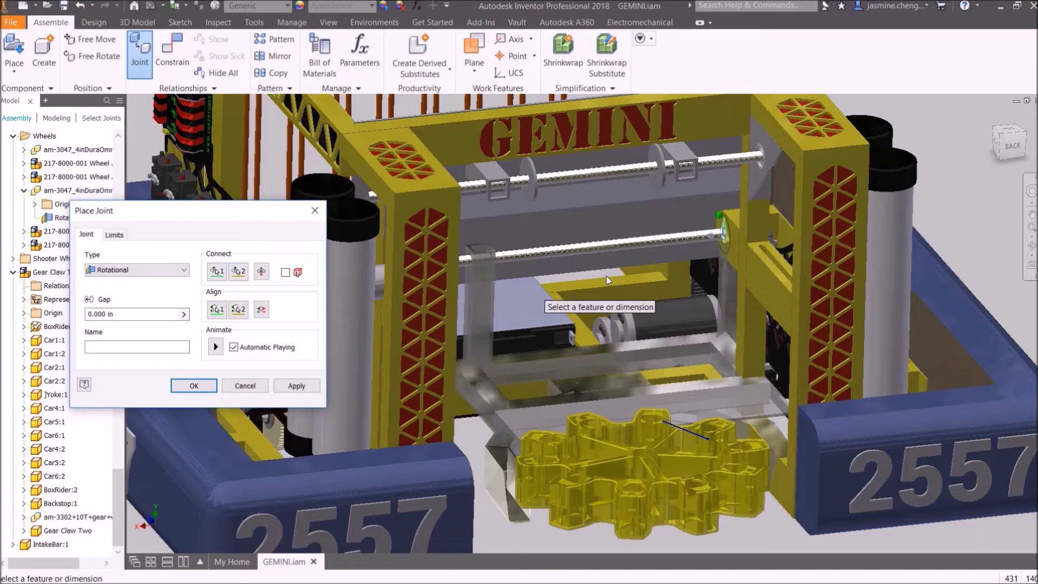
Step: Set the joint gap to 2 in and create the Rotational:11 joint
click(711, 241)
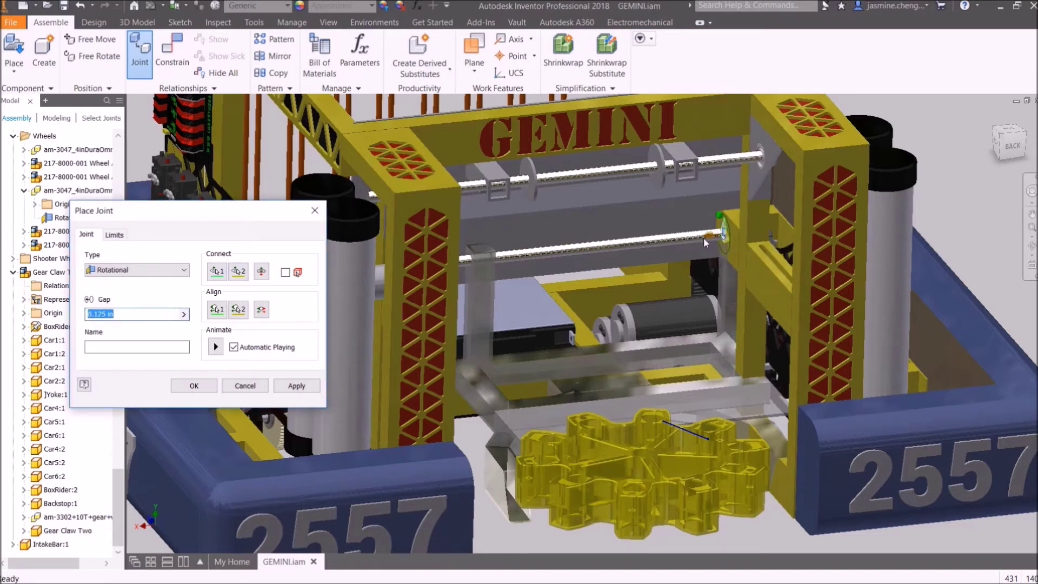
click(692, 247)
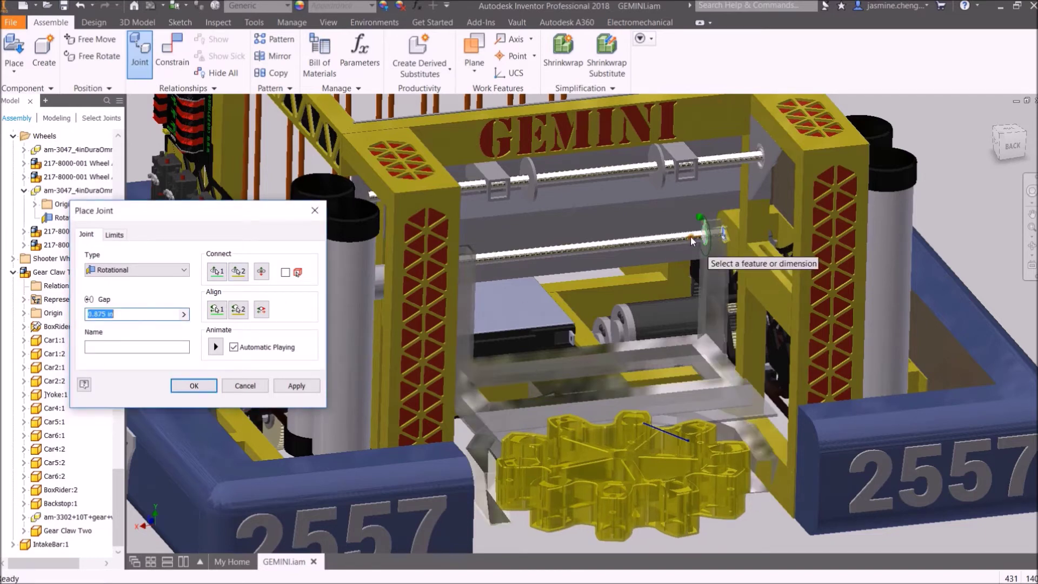
click(671, 240)
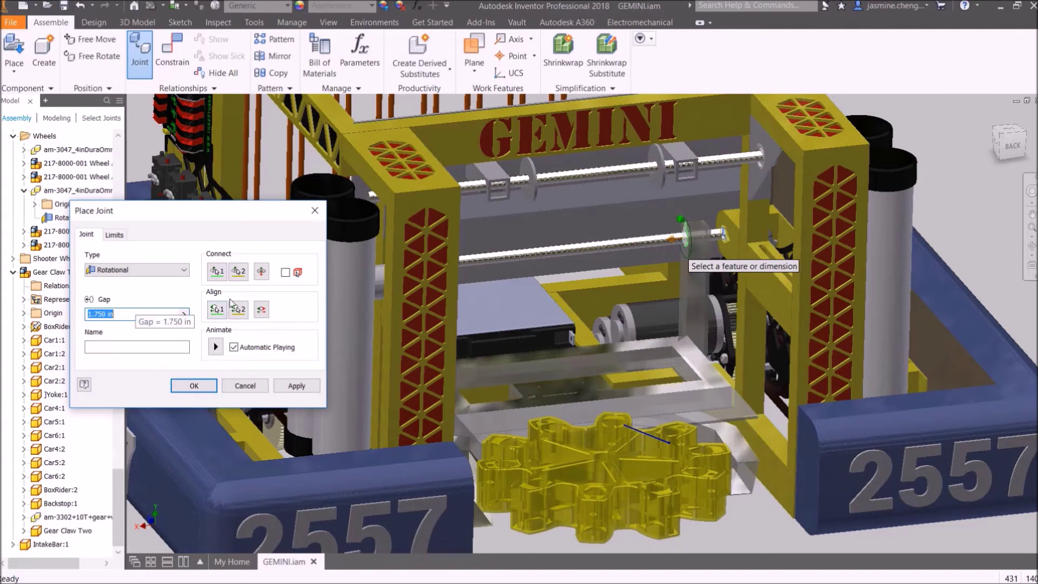
click(673, 239)
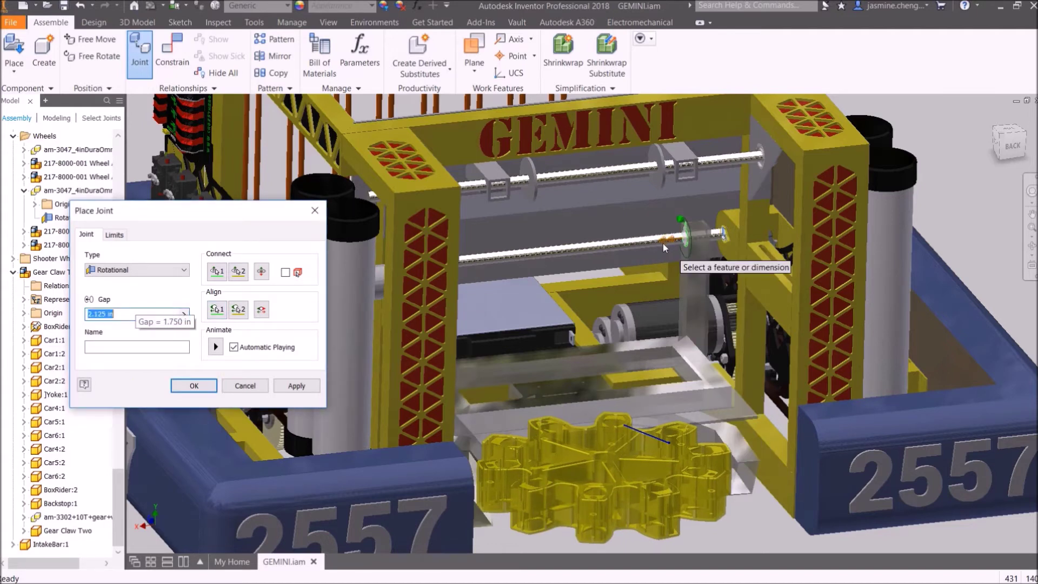
click(92, 313)
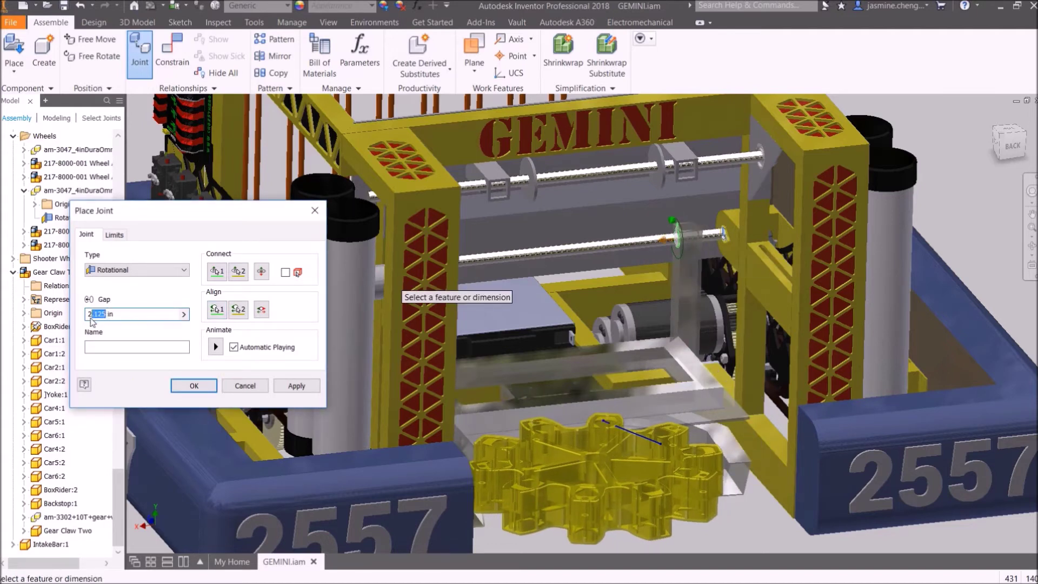
click(144, 348)
scroll(510, 385, up, 3)
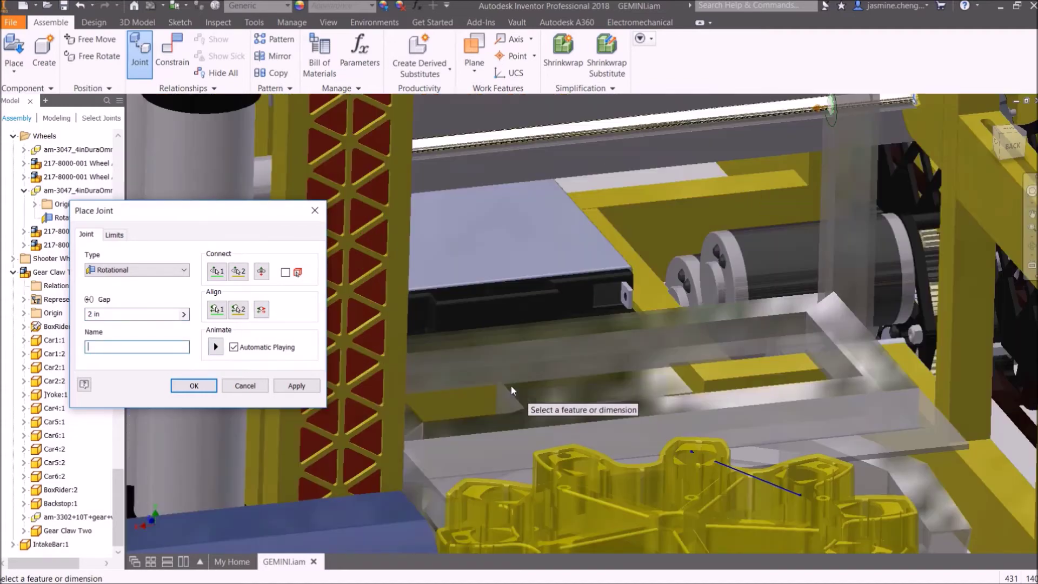
scroll(510, 385, down, 4)
scroll(511, 385, up, 3)
scroll(510, 385, down, 3)
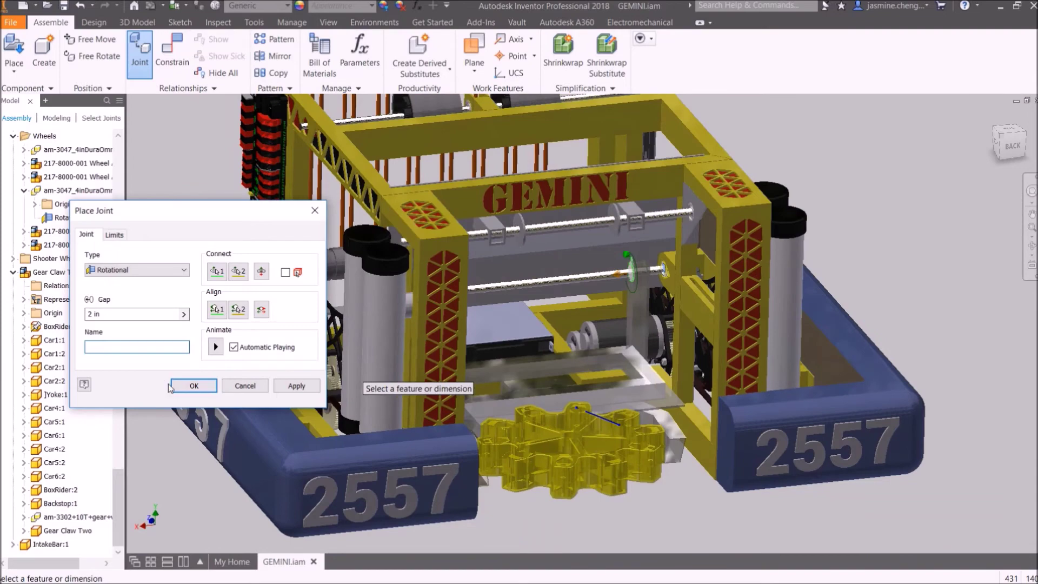
click(215, 387)
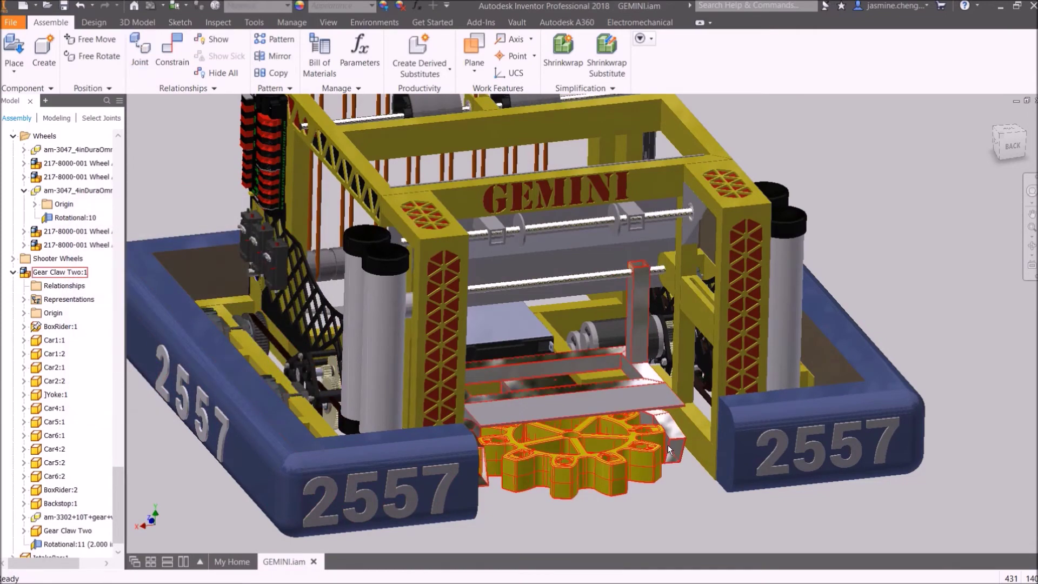
Step: Drag the gear claw to swing it on Rotational:11 until it rests flat beneath the intake
drag(598, 320, 598, 516)
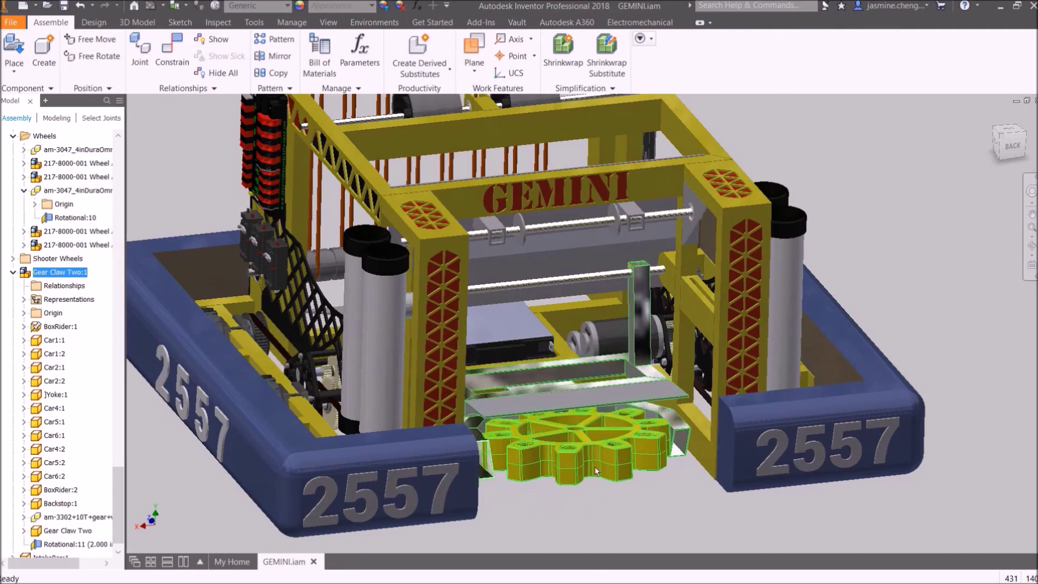
scroll(657, 307, down, 2)
scroll(646, 312, up, 6)
scroll(647, 313, down, 6)
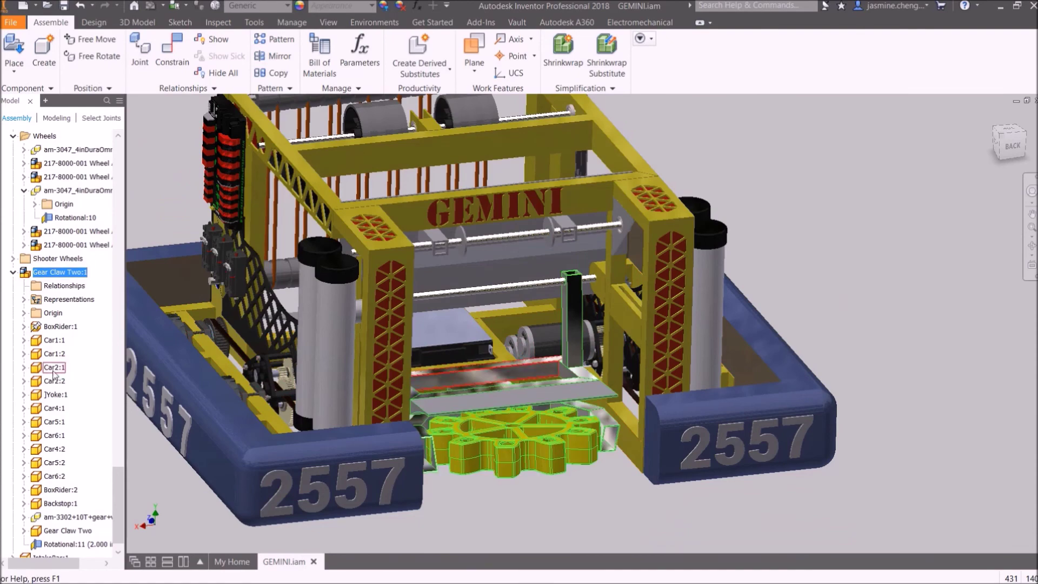
right_click(542, 397)
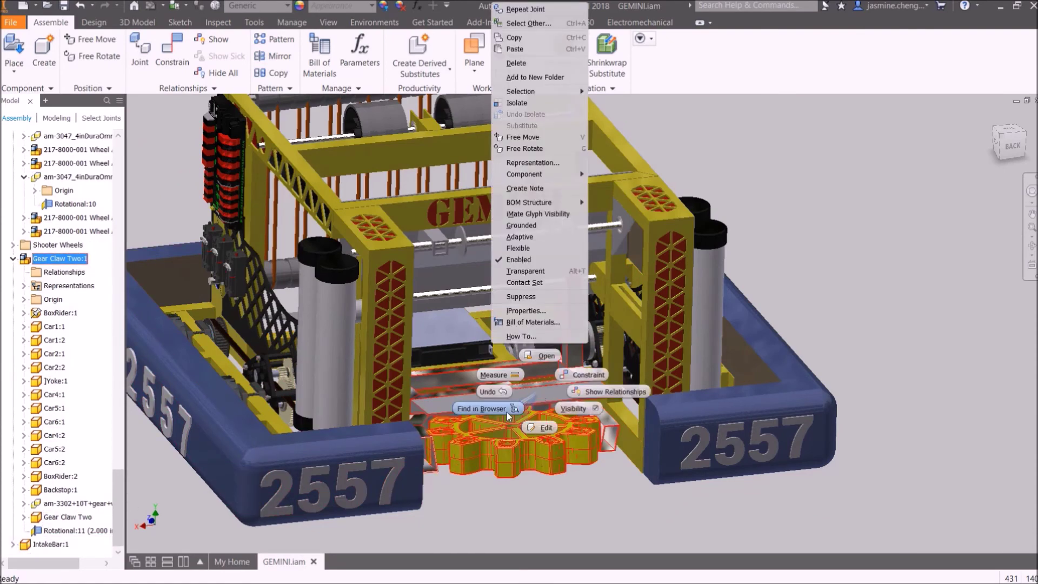
key(Escape)
Step: Edit Rotational:11, keep the current angle at 1.5708 rad, and enable Start and End limits
right_click(63, 531)
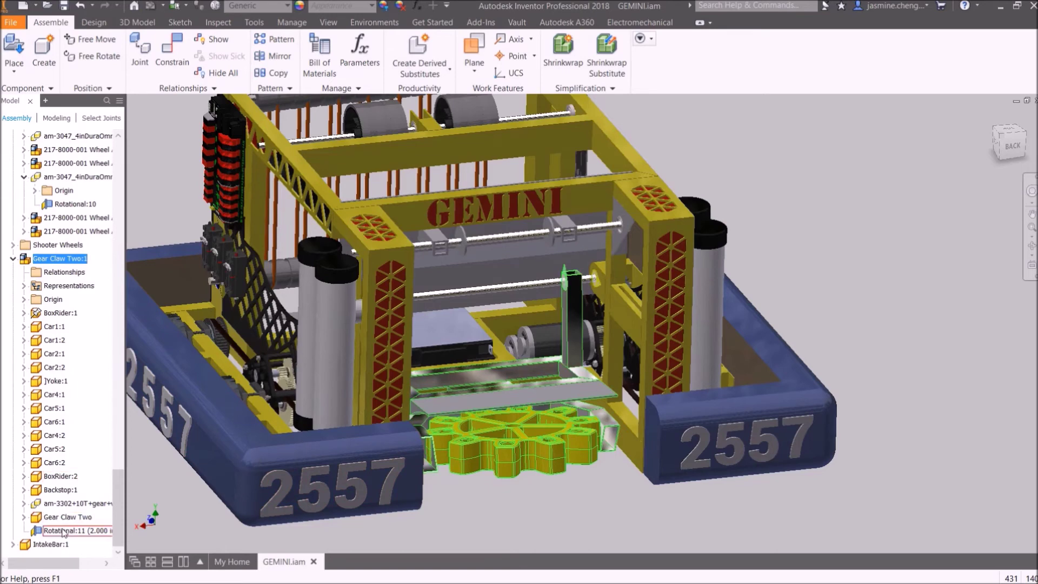
click(99, 455)
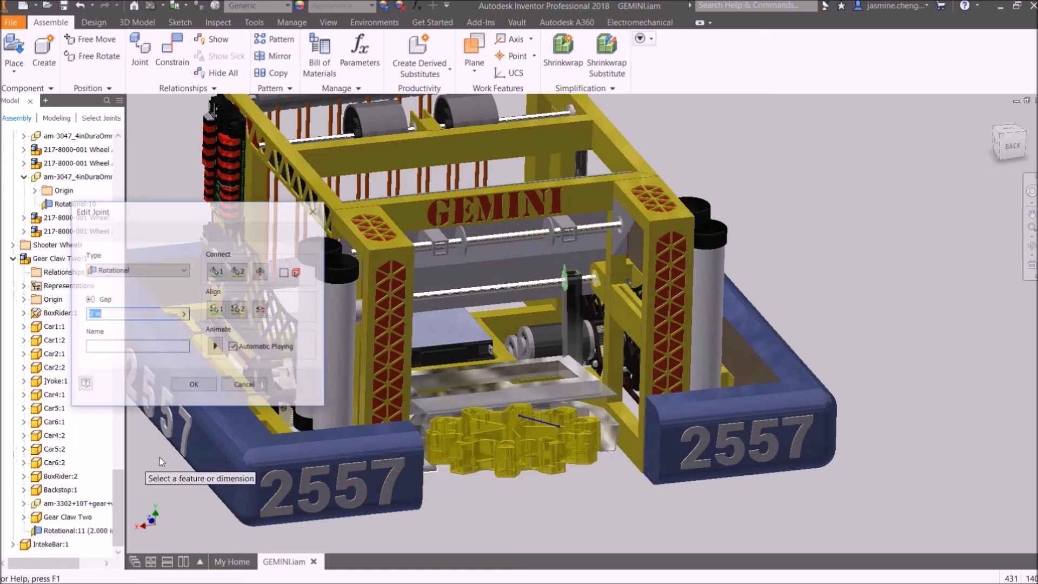
click(122, 237)
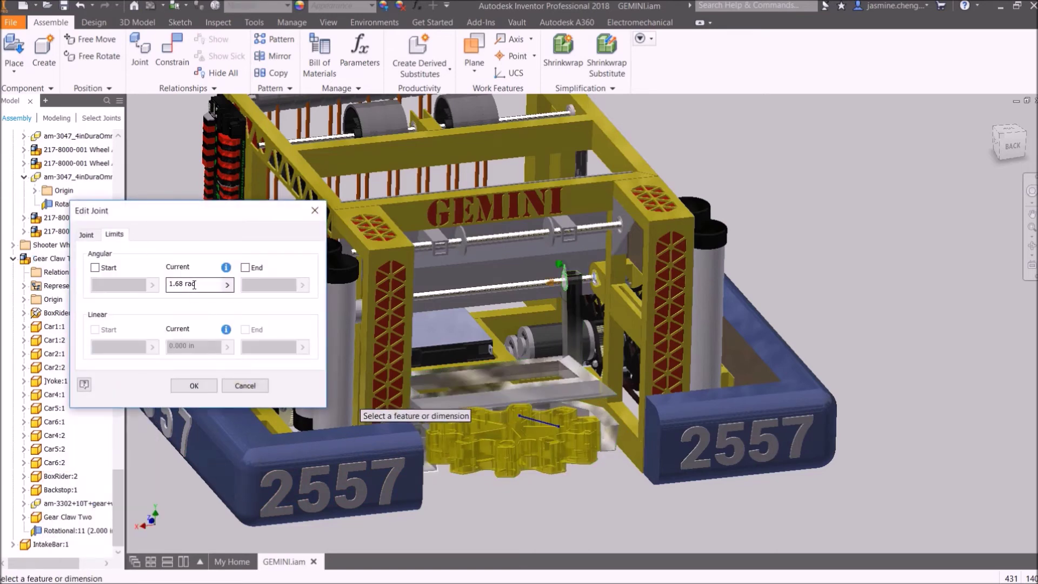
click(227, 285)
click(273, 302)
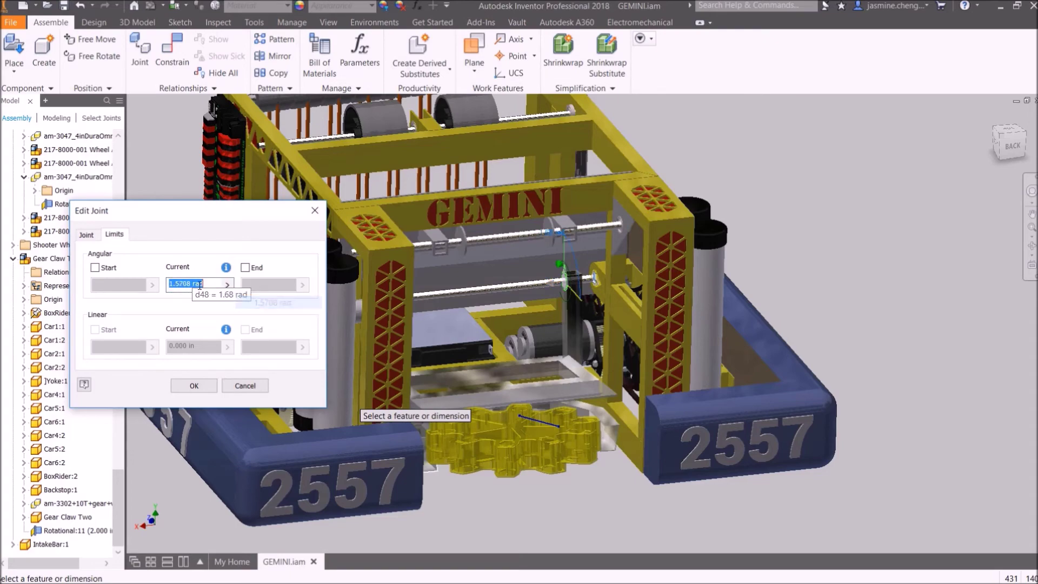
click(95, 267)
click(245, 268)
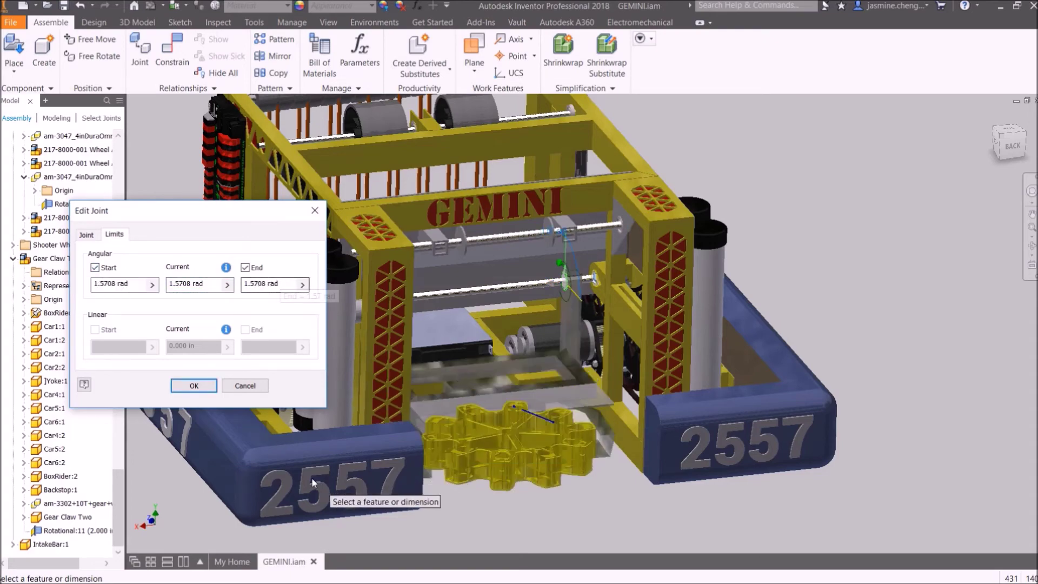
Step: Set the End limit to 3.14 rad, apply, and drag the claw to test its range
shift+middle_drag(443, 525, 506, 300)
double_click(255, 284)
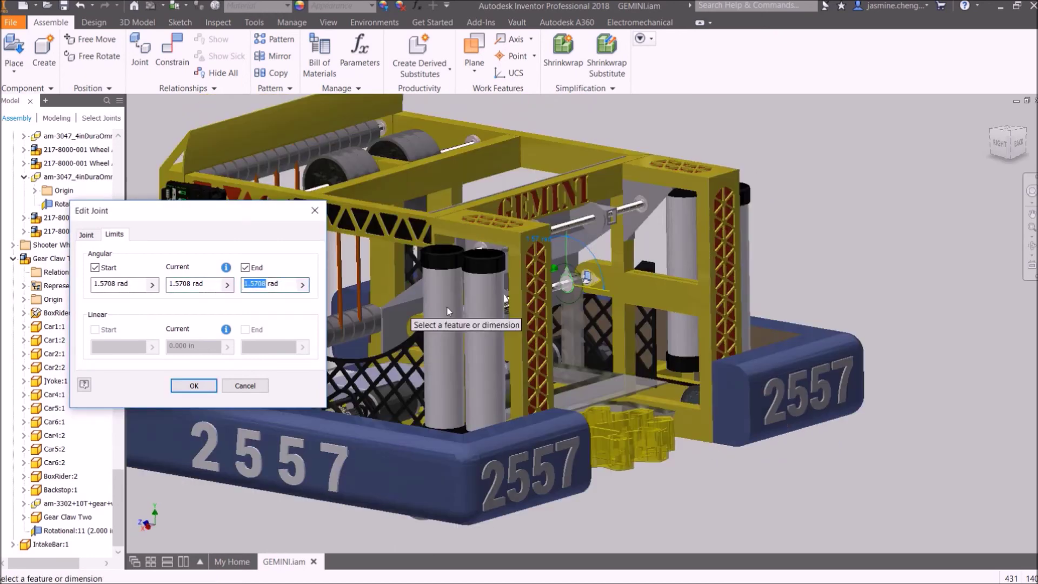
text(3.14)
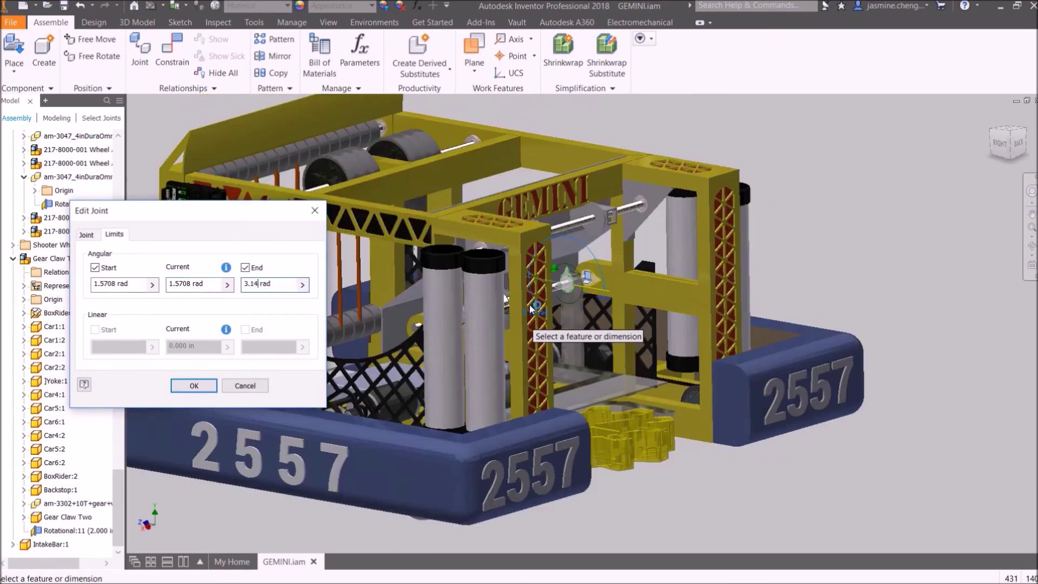
middle_drag(677, 491, 661, 489)
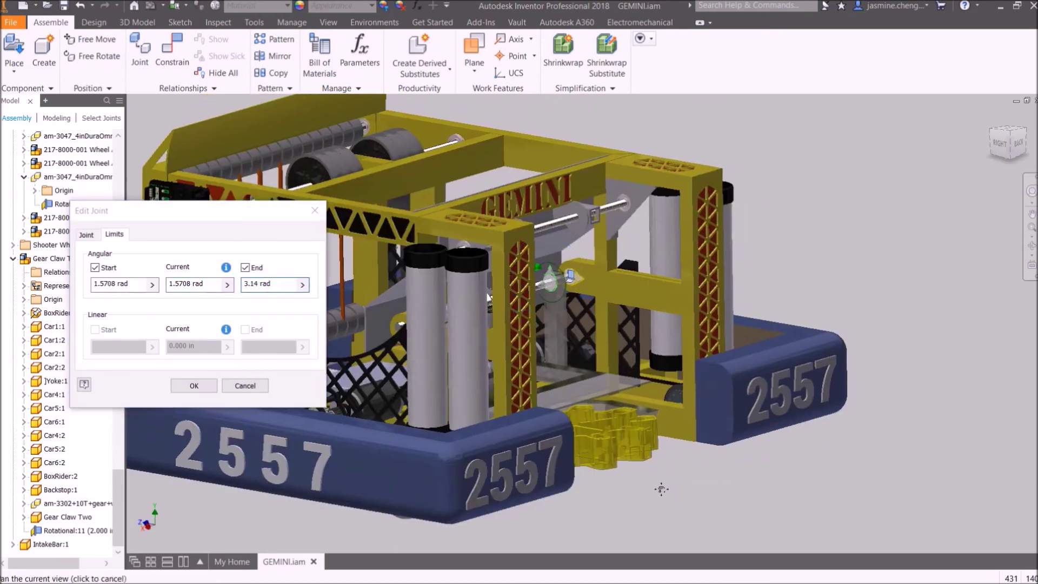
click(197, 385)
drag(637, 436, 591, 484)
scroll(518, 328, down, 3)
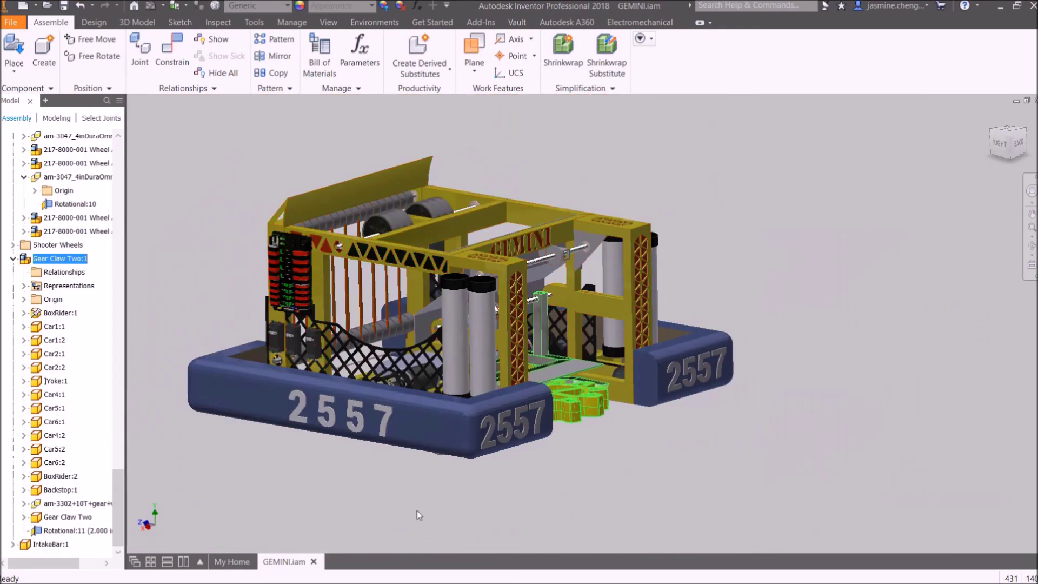